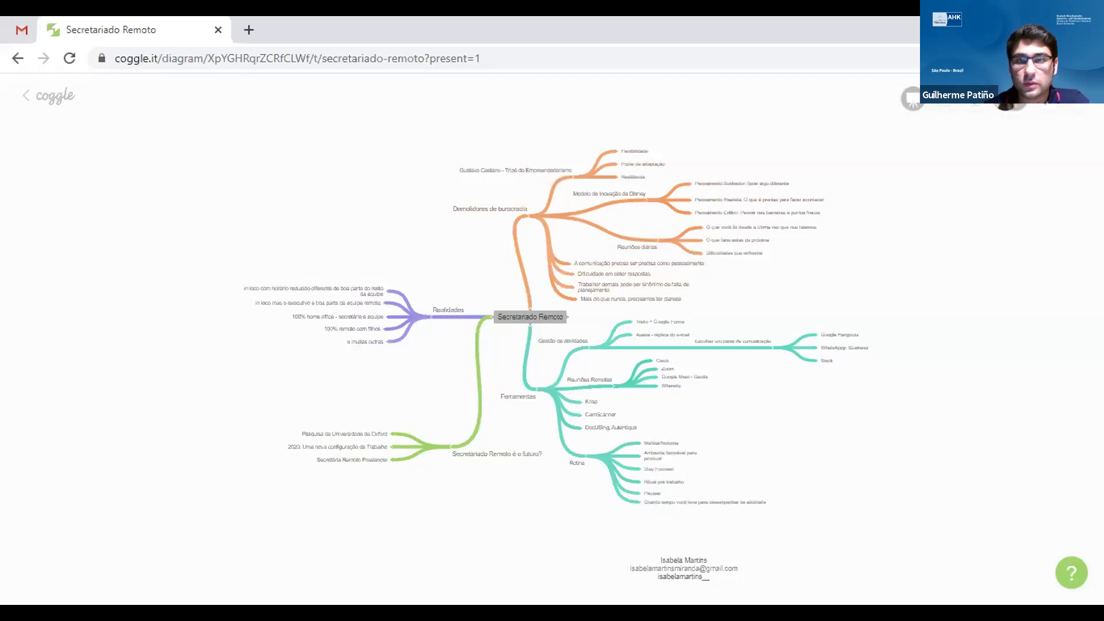
# Open asana.com in a new browser tab
pyautogui.click(248, 25)
pyautogui.write('asana.com')
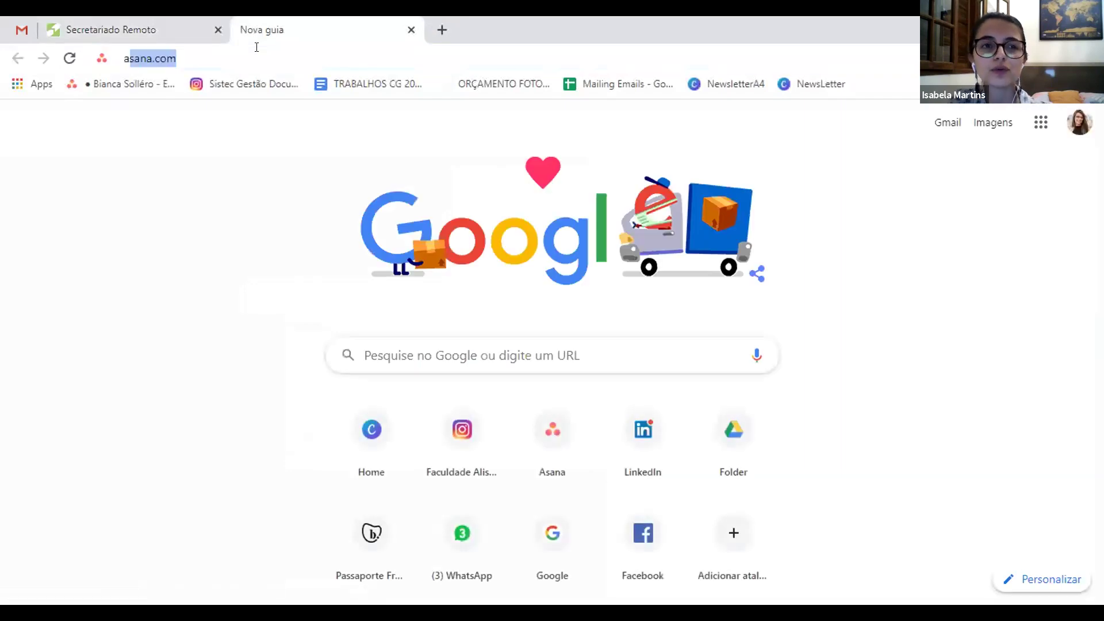
pyautogui.press('Return')
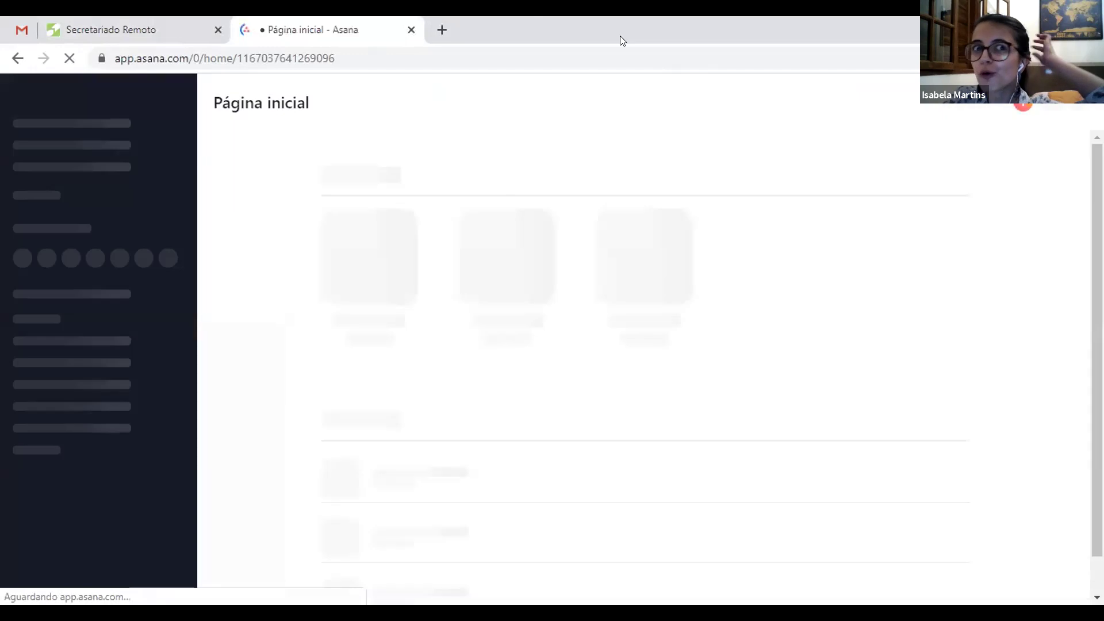
# View the Digiconts inbox and switch to the Naya Board workspace
pyautogui.click(77, 154)
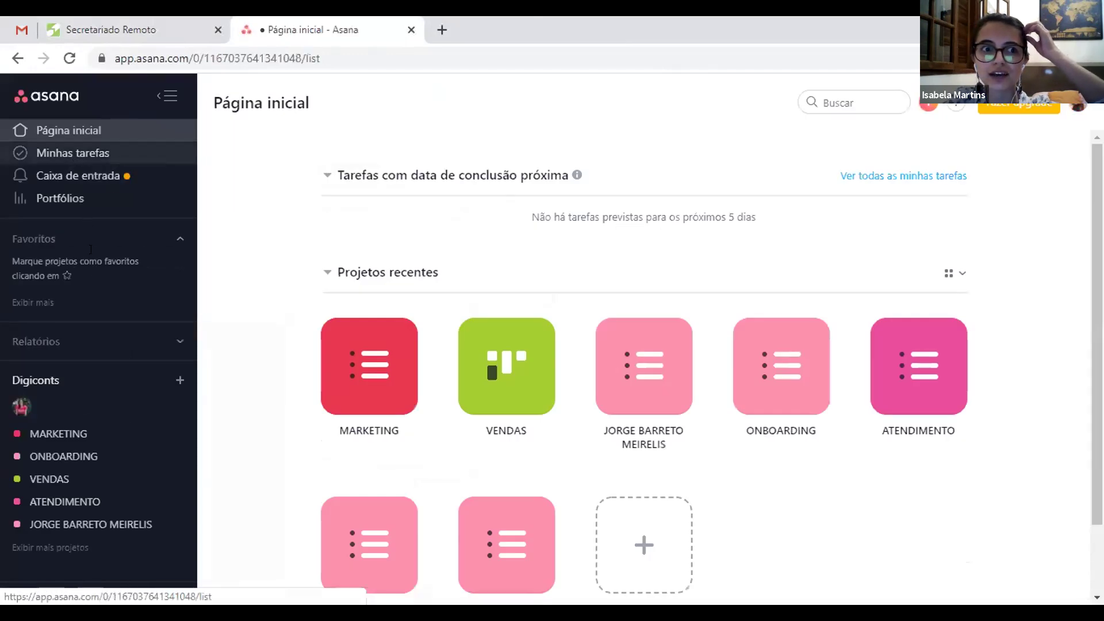
pyautogui.click(81, 175)
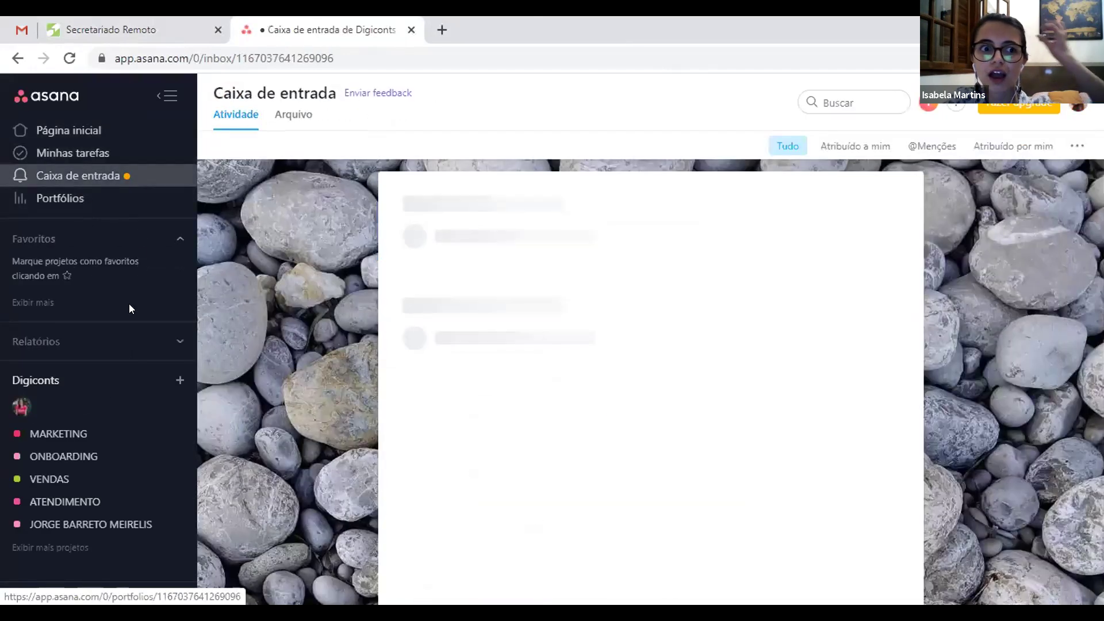
pyautogui.click(1081, 105)
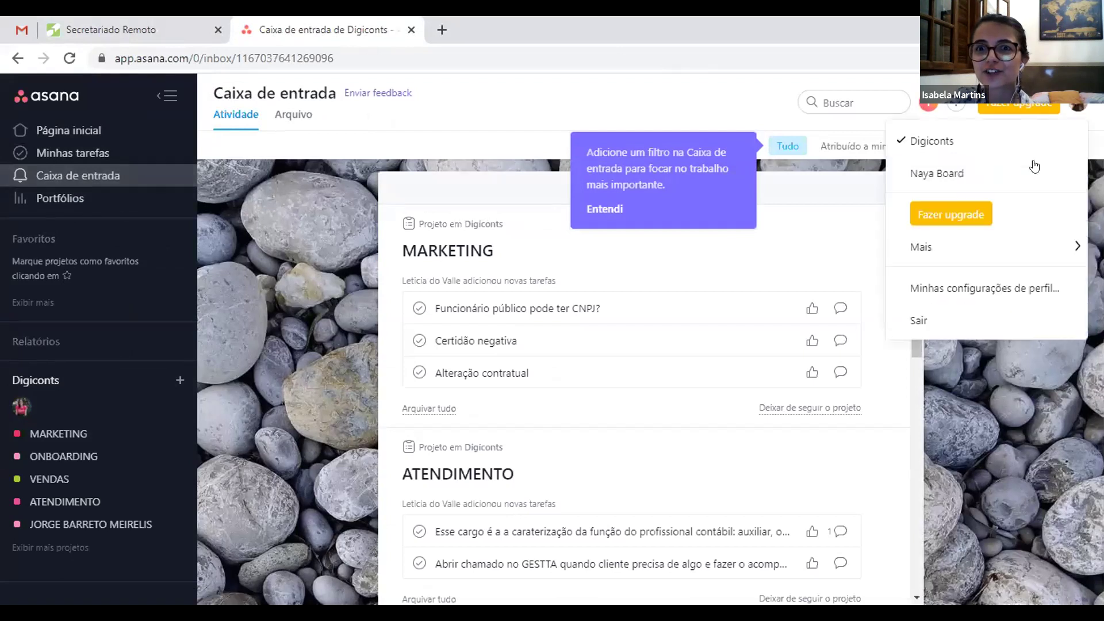
pyautogui.click(966, 170)
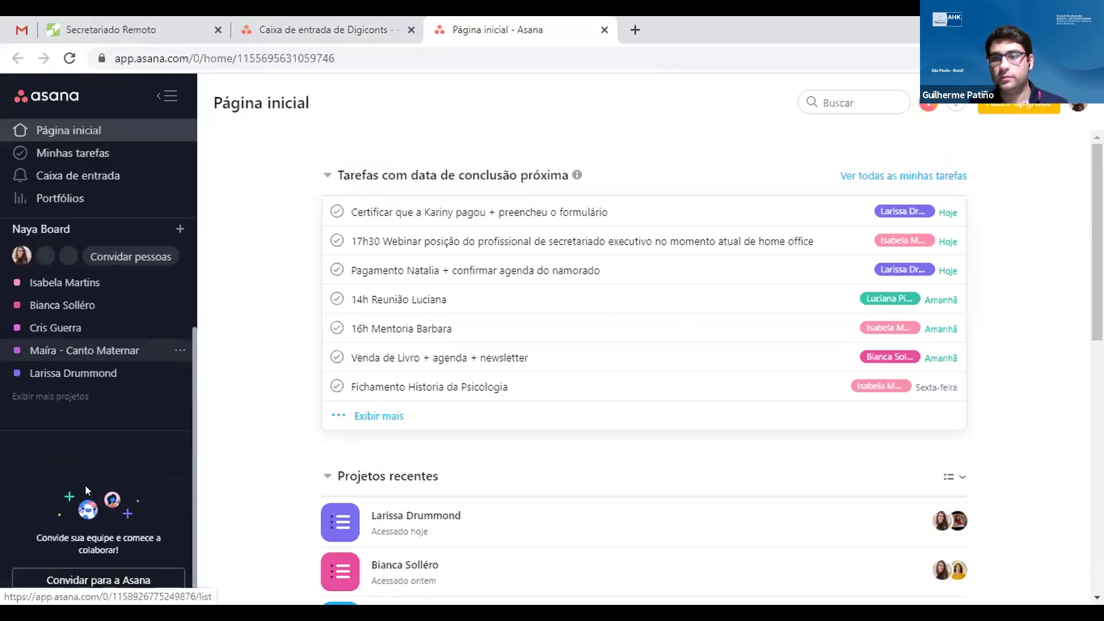
# Expand the full Naya Board project list and open the fifth client project
pyautogui.click(51, 396)
pyautogui.scroll(-3, 64, 403)
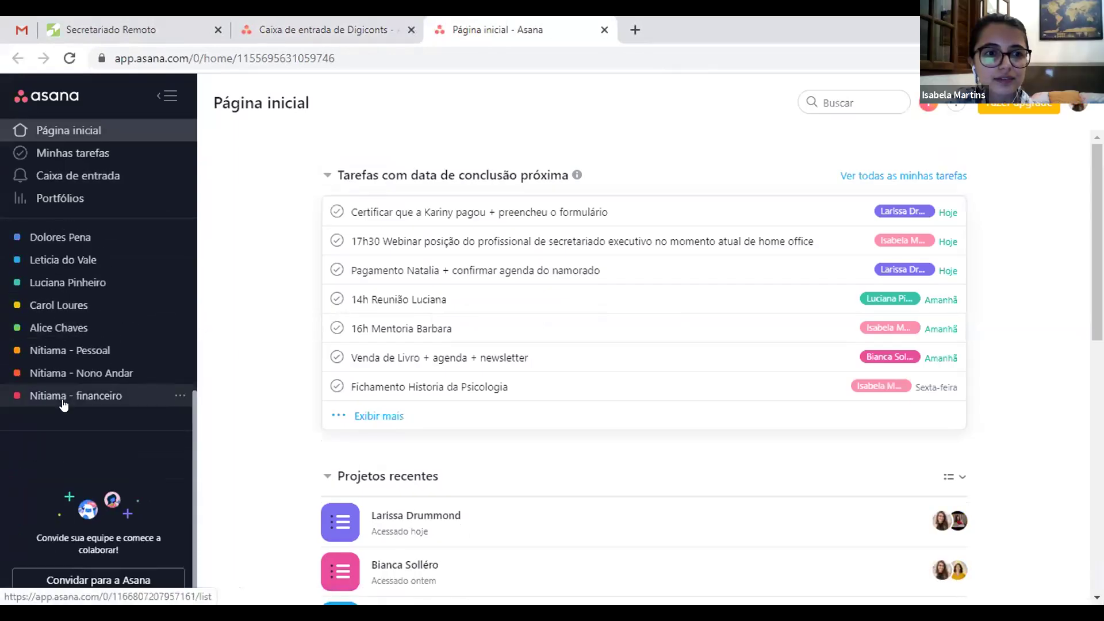
pyautogui.scroll(3, 64, 405)
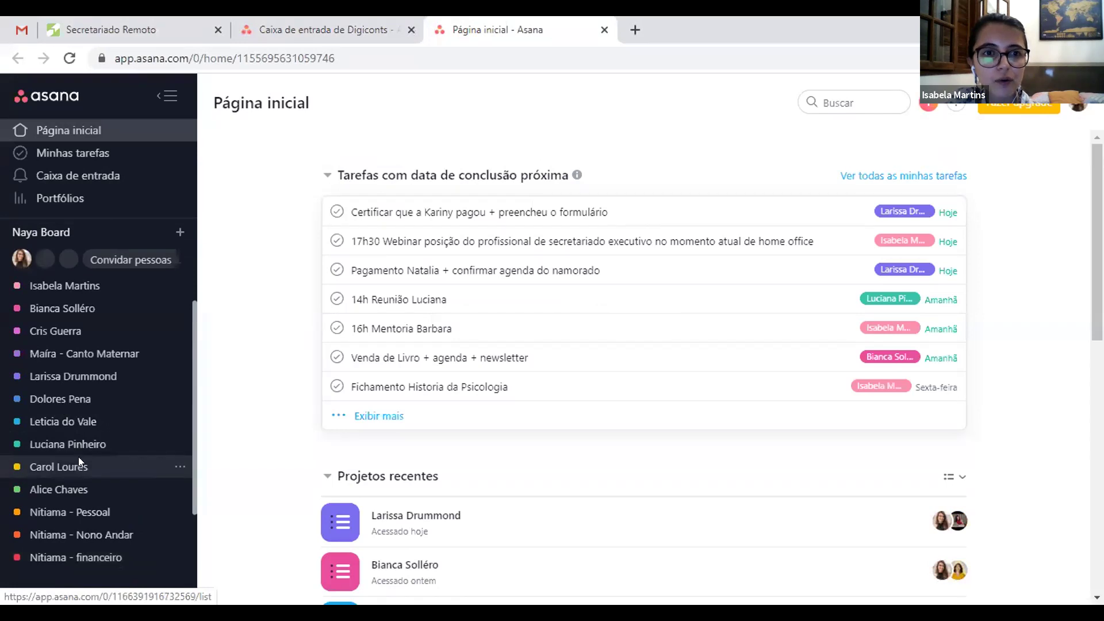
pyautogui.click(79, 463)
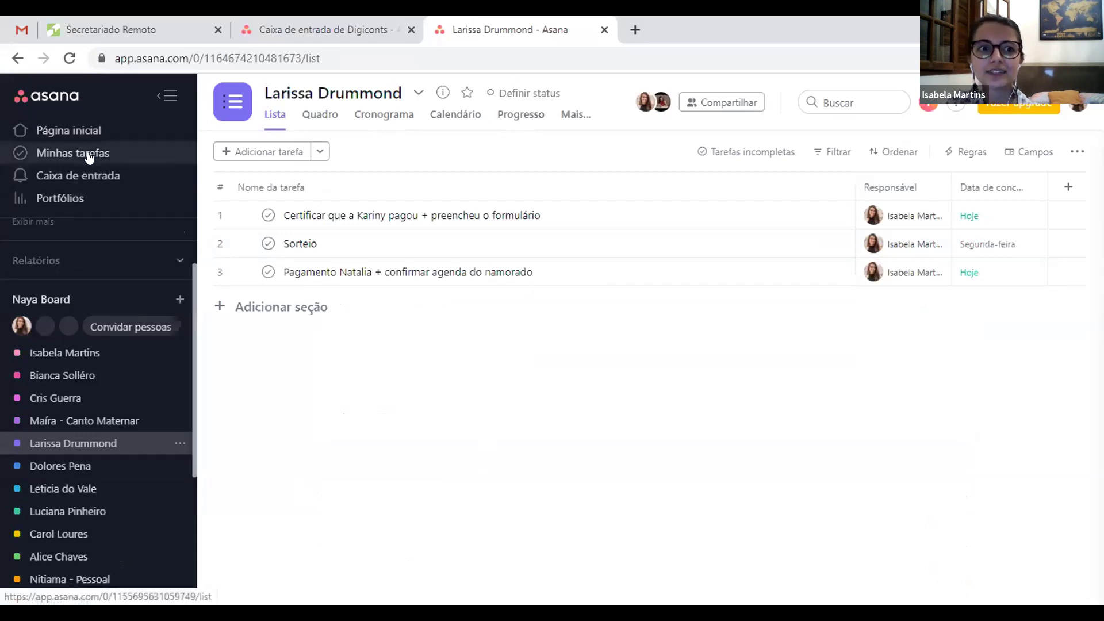
# Return to the Página inicial and look through all the client projects listed under Naya Board
pyautogui.click(9, 136)
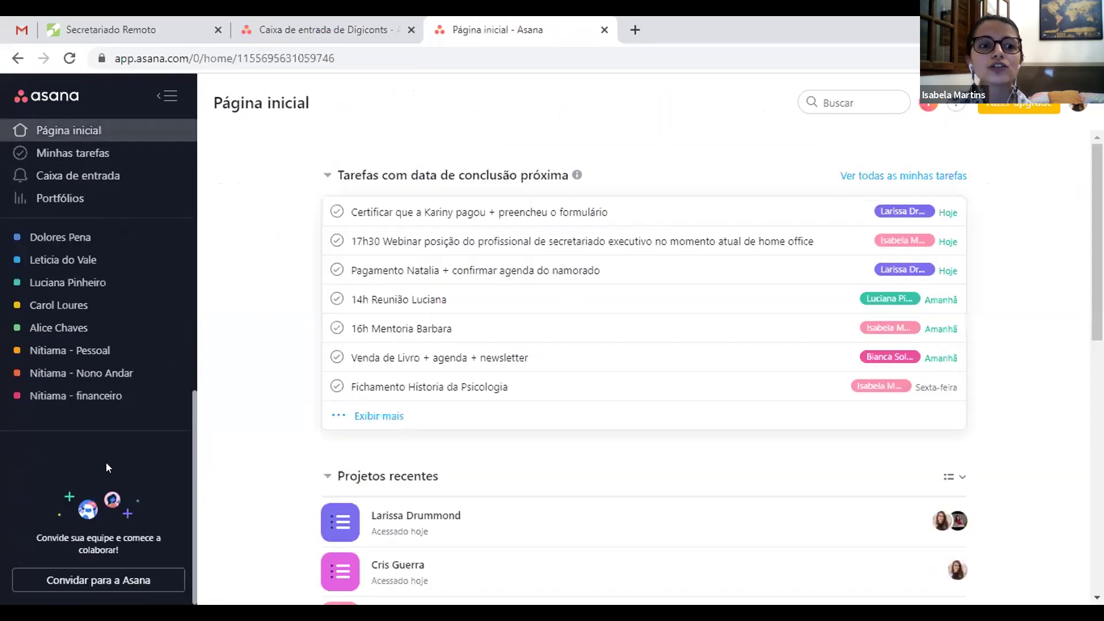
pyautogui.scroll(-5, 83, 359)
pyautogui.scroll(7, 75, 386)
pyautogui.scroll(-5, 77, 387)
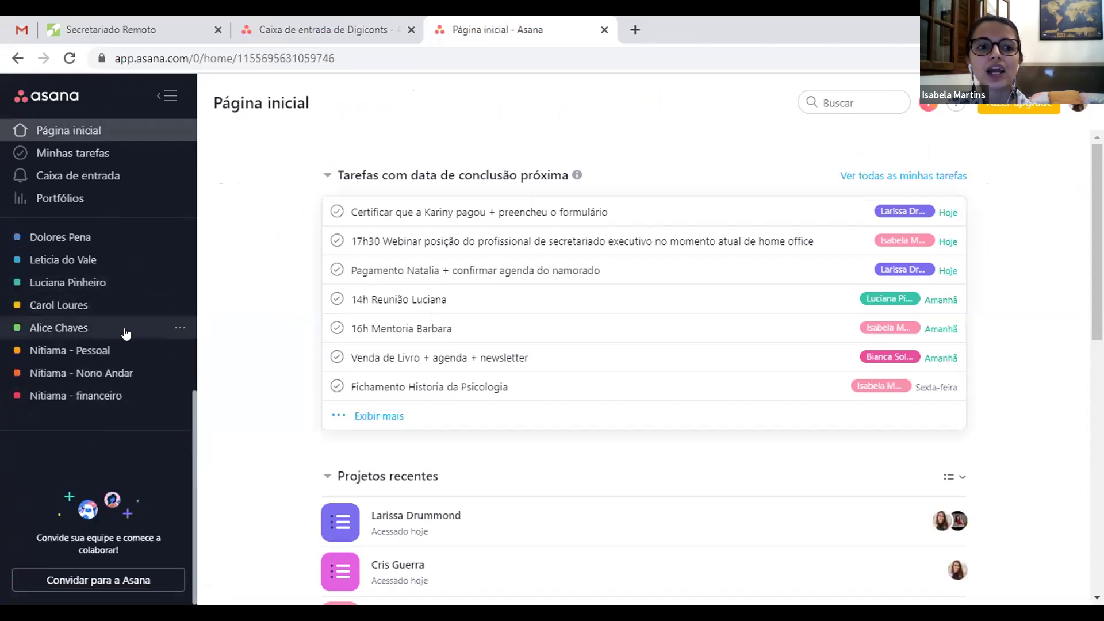
pyautogui.scroll(5, 118, 310)
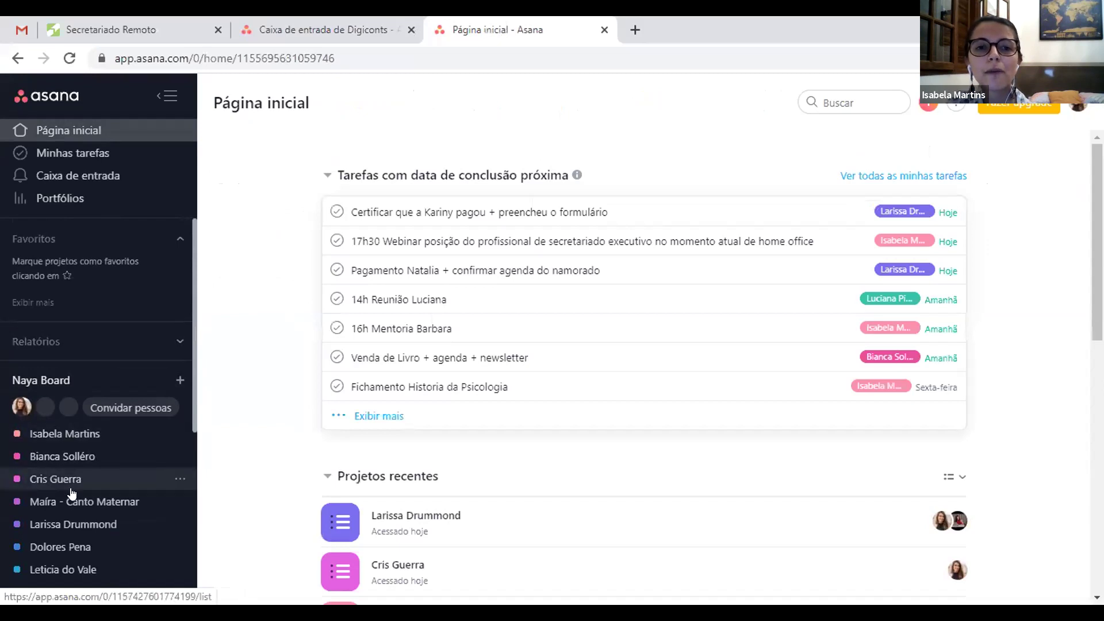
pyautogui.scroll(-5, 69, 495)
pyautogui.scroll(1, 149, 301)
pyautogui.scroll(5, 84, 271)
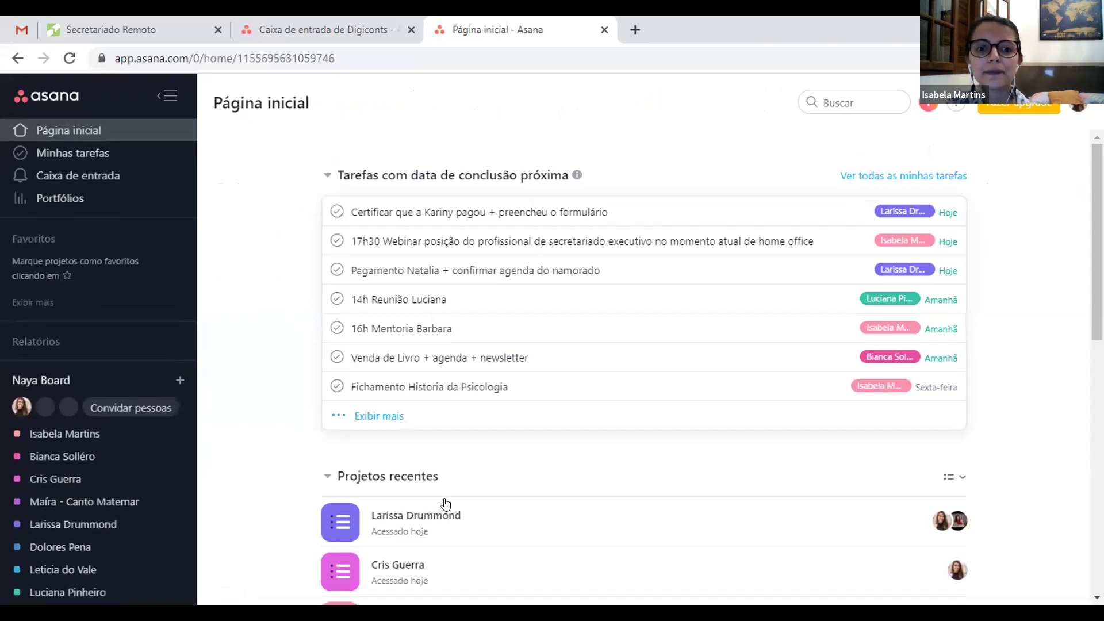
pyautogui.scroll(-3, 138, 407)
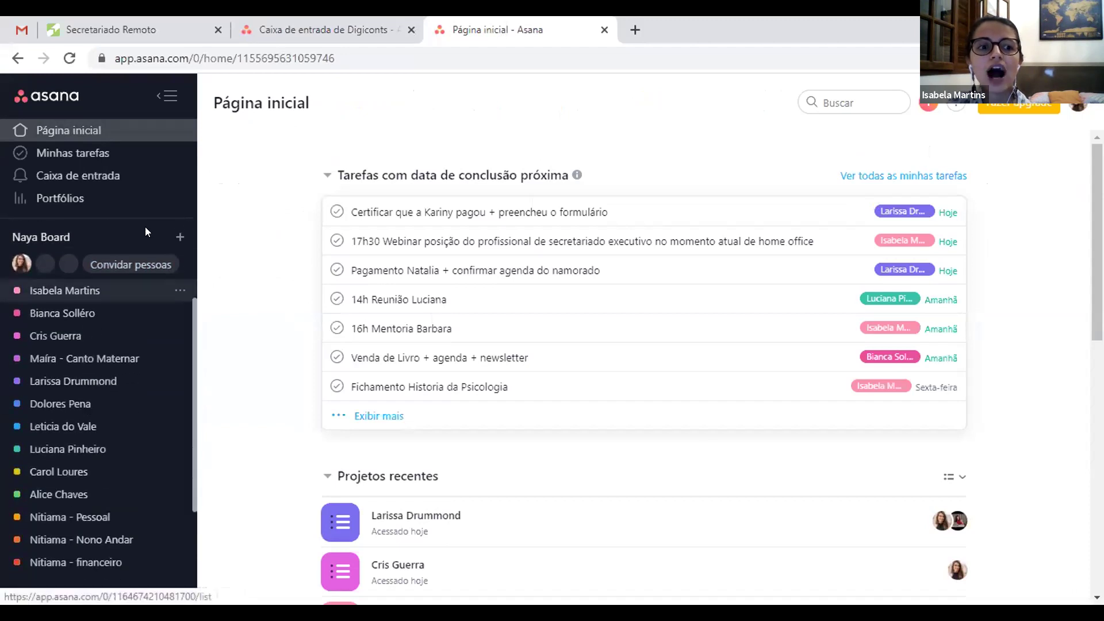
# Close the browser tab with the Digiconts inbox and look over the Naya Board project list
pyautogui.click(410, 31)
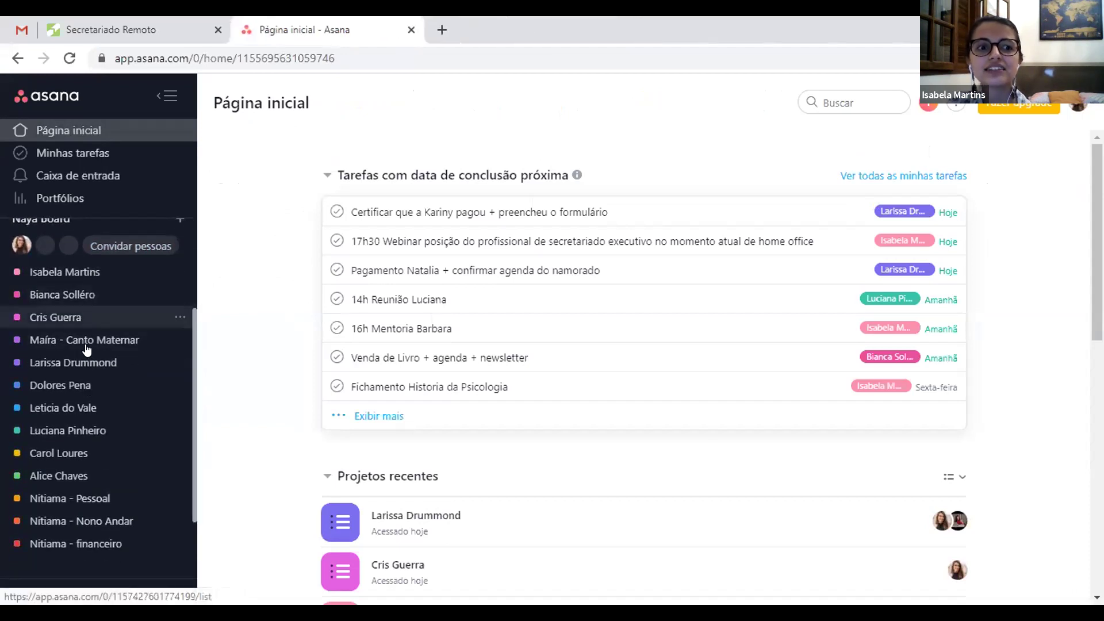
pyautogui.scroll(-3, 95, 328)
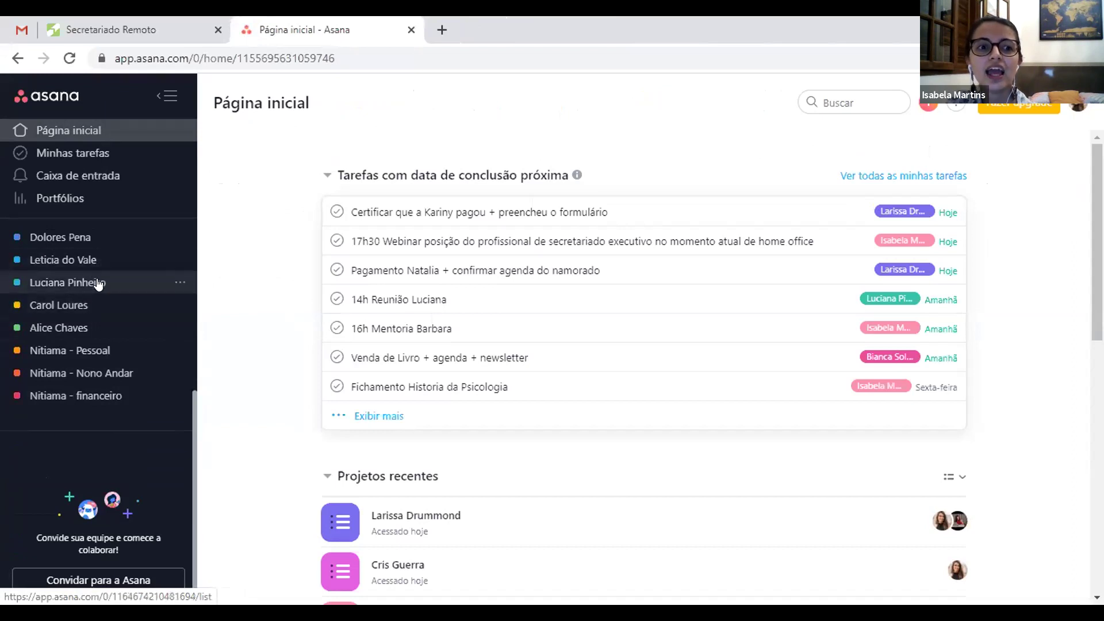
pyautogui.scroll(3, 87, 334)
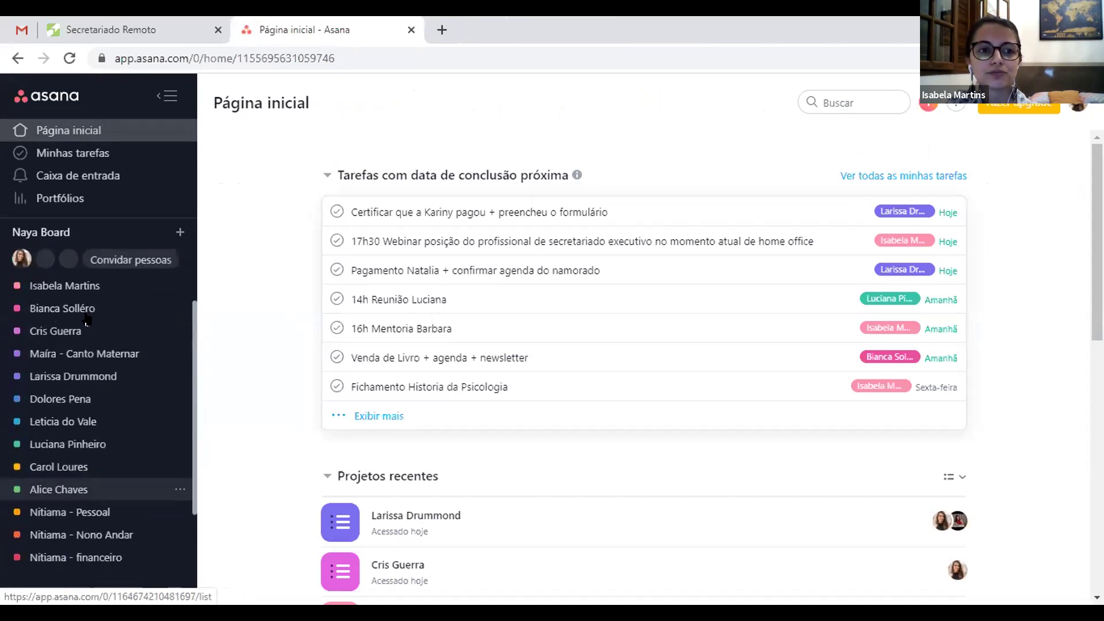
# Open the fifth client project from the Página inicial and examine its members, due dates and quick filter options
pyautogui.click(95, 385)
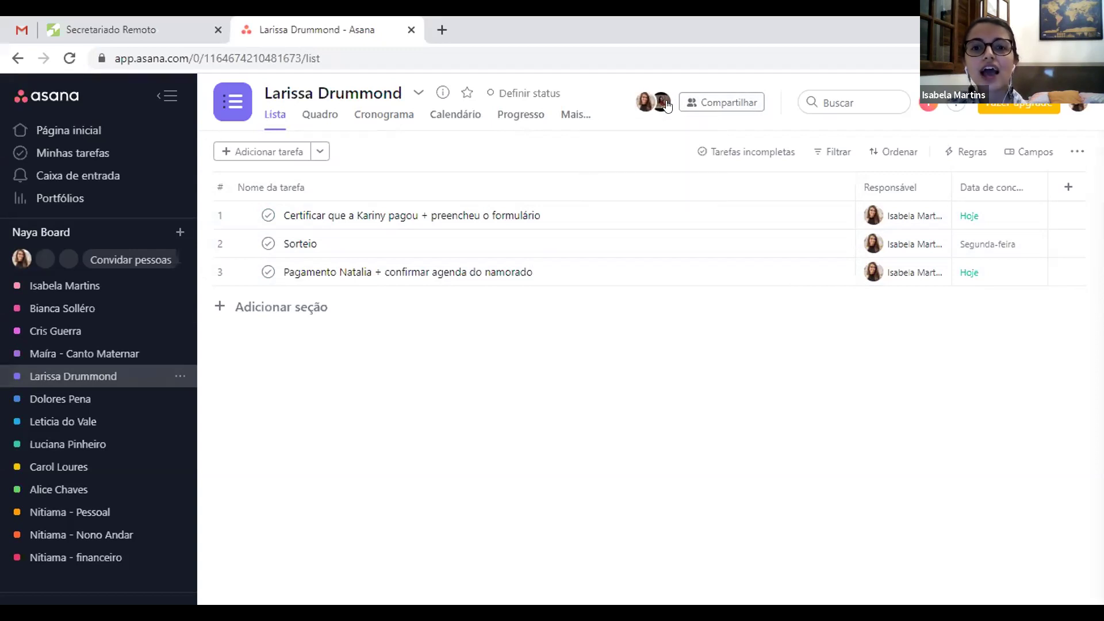
pyautogui.moveTo(664, 104)
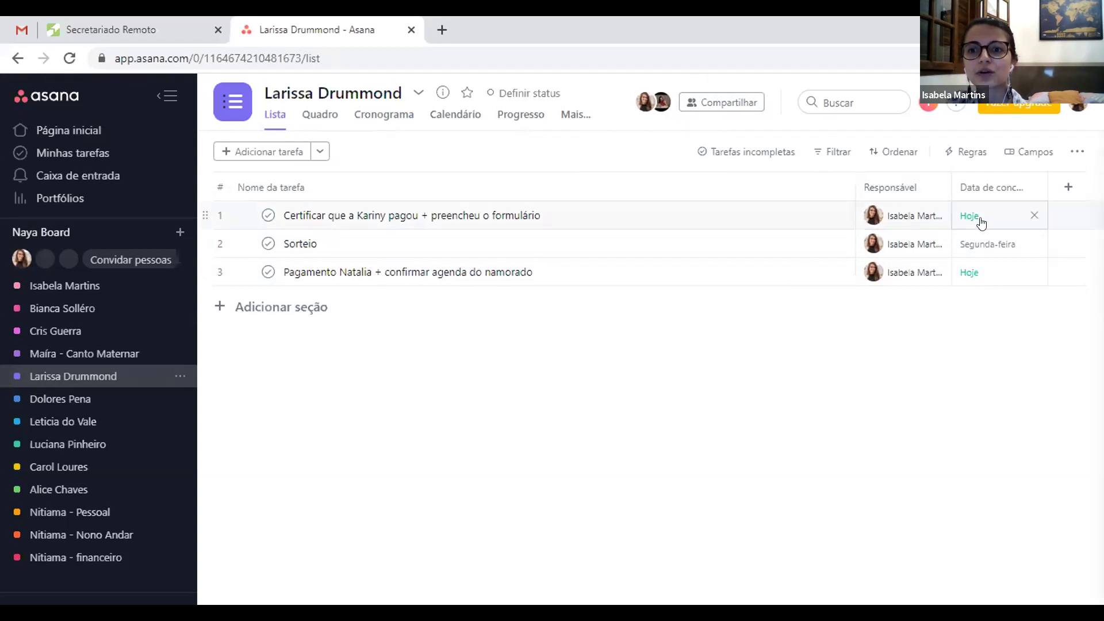
pyautogui.click(829, 152)
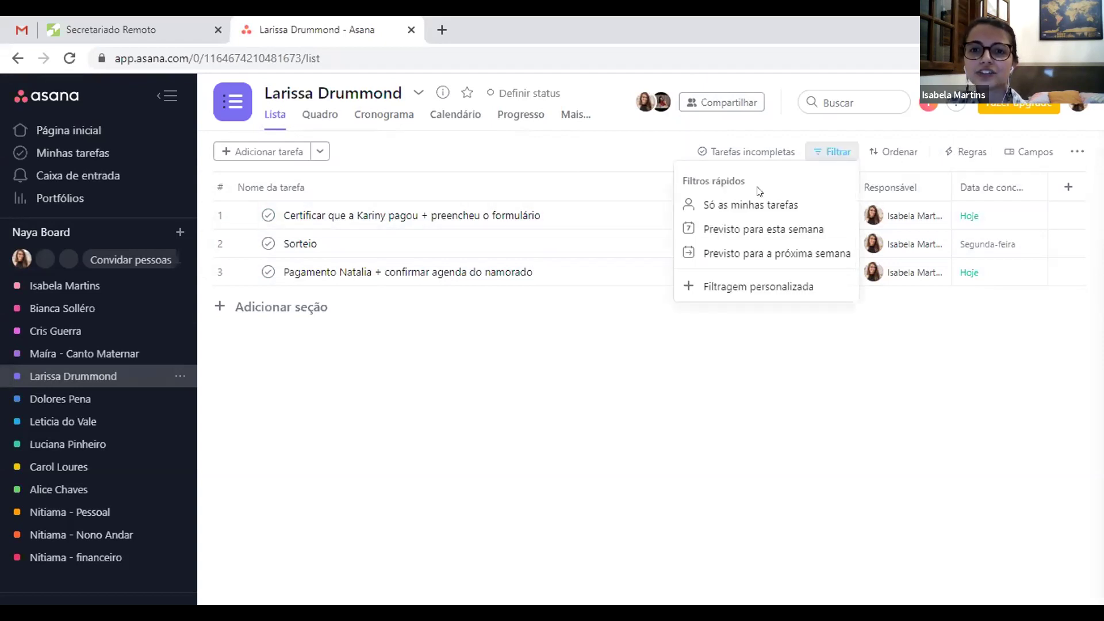
pyautogui.click(798, 312)
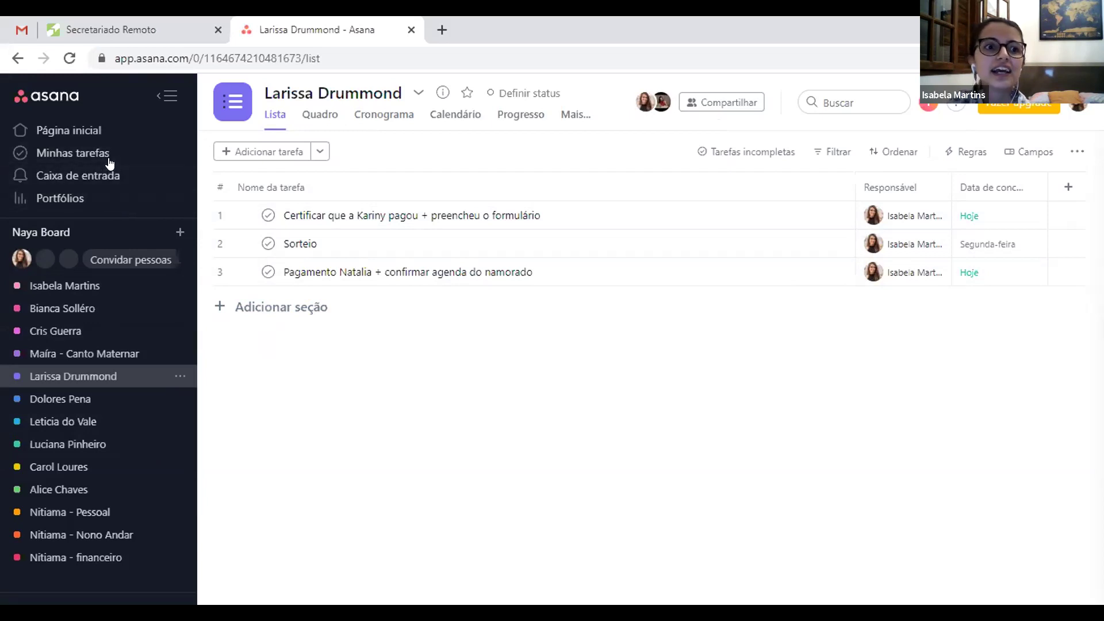
# Go to Minhas tarefas by way of the Página inicial and collapse the Hoje section
pyautogui.click(9, 132)
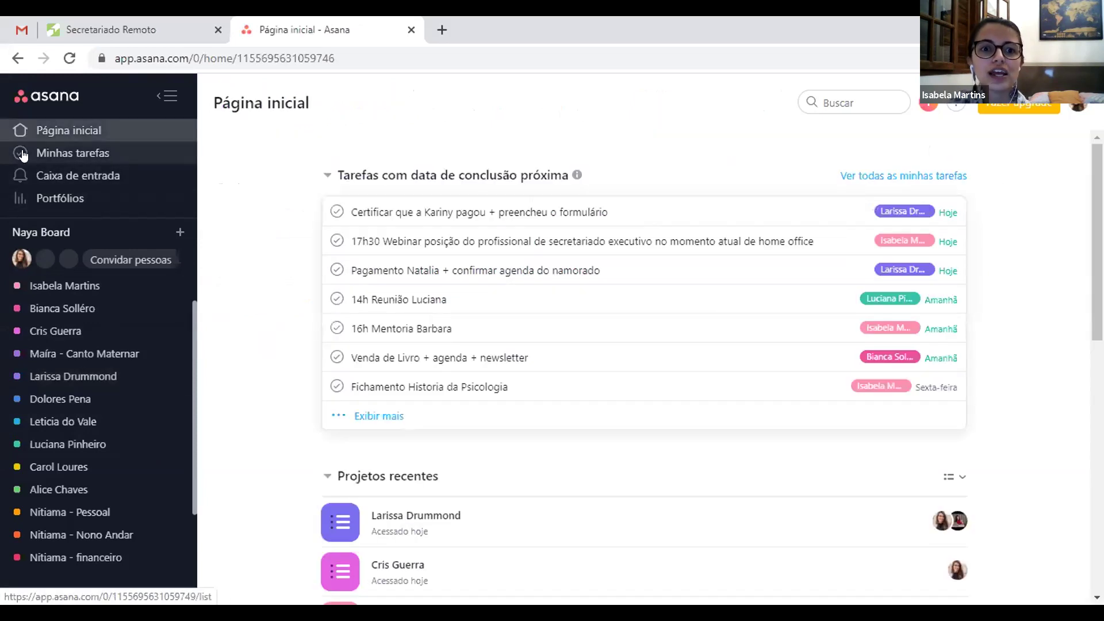
pyautogui.click(20, 153)
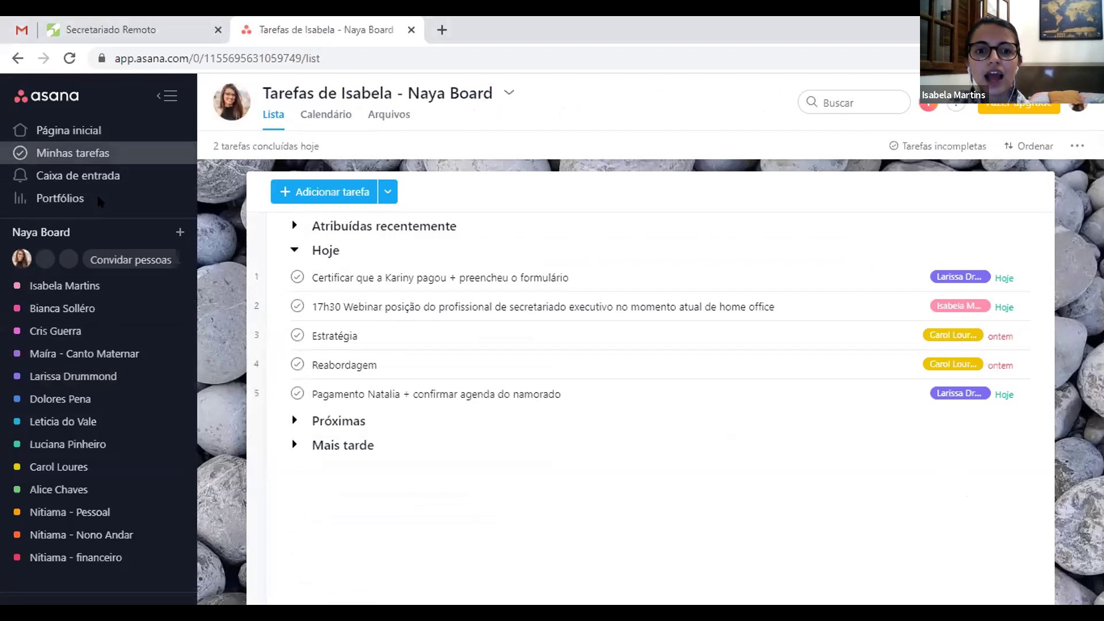
pyautogui.click(294, 249)
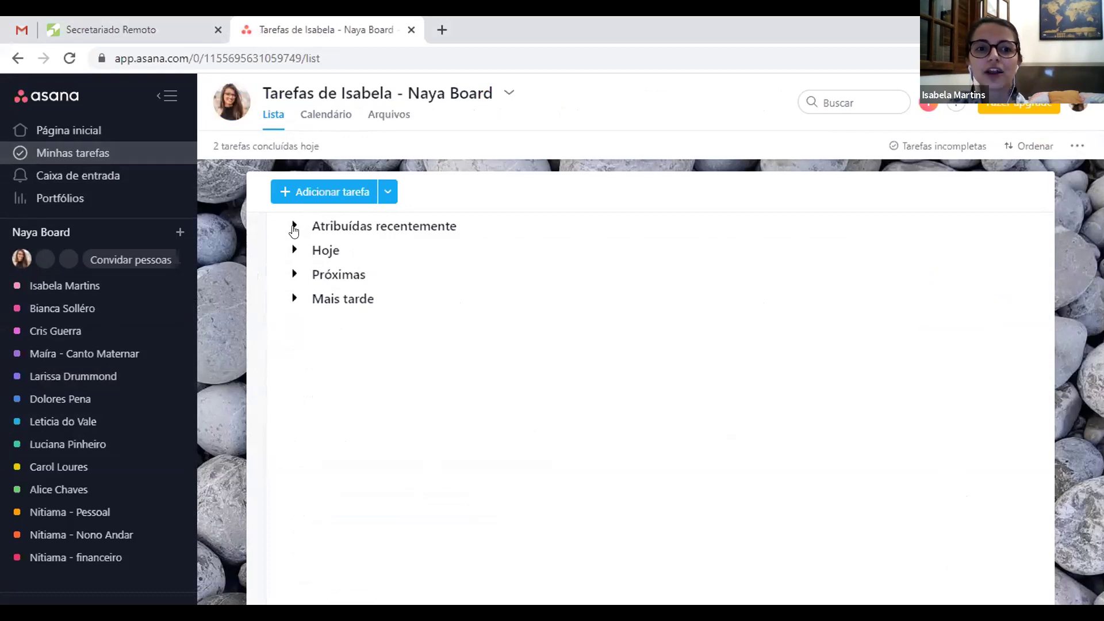
# Expand the Atribuídas recentemente section to examine its tasks and collapse it again
pyautogui.click(293, 225)
pyautogui.click(294, 225)
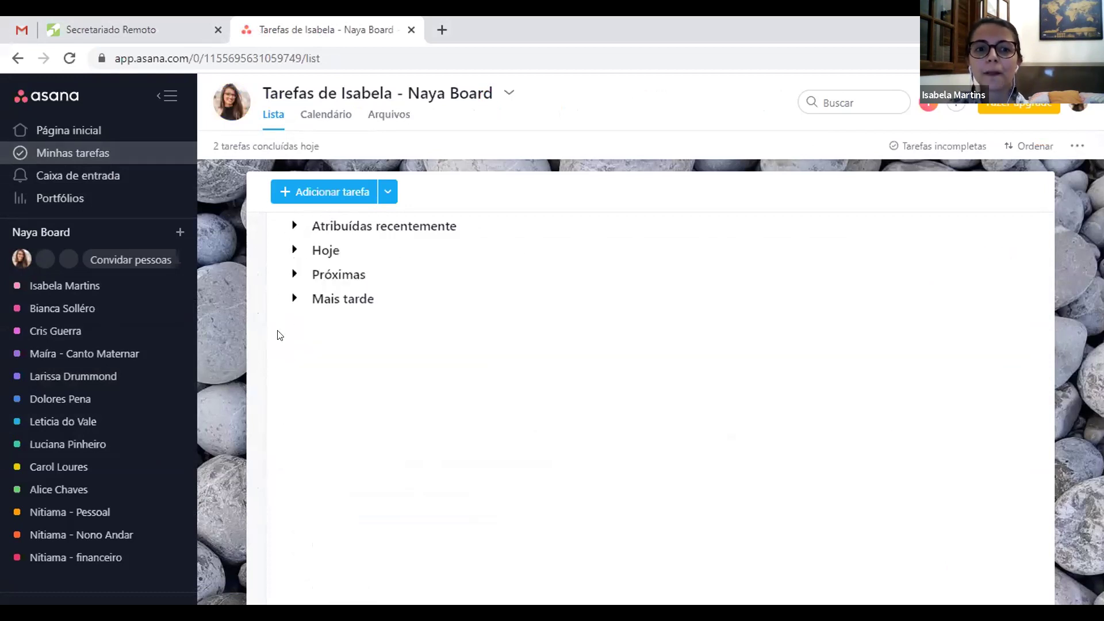
pyautogui.click(292, 227)
pyautogui.click(292, 226)
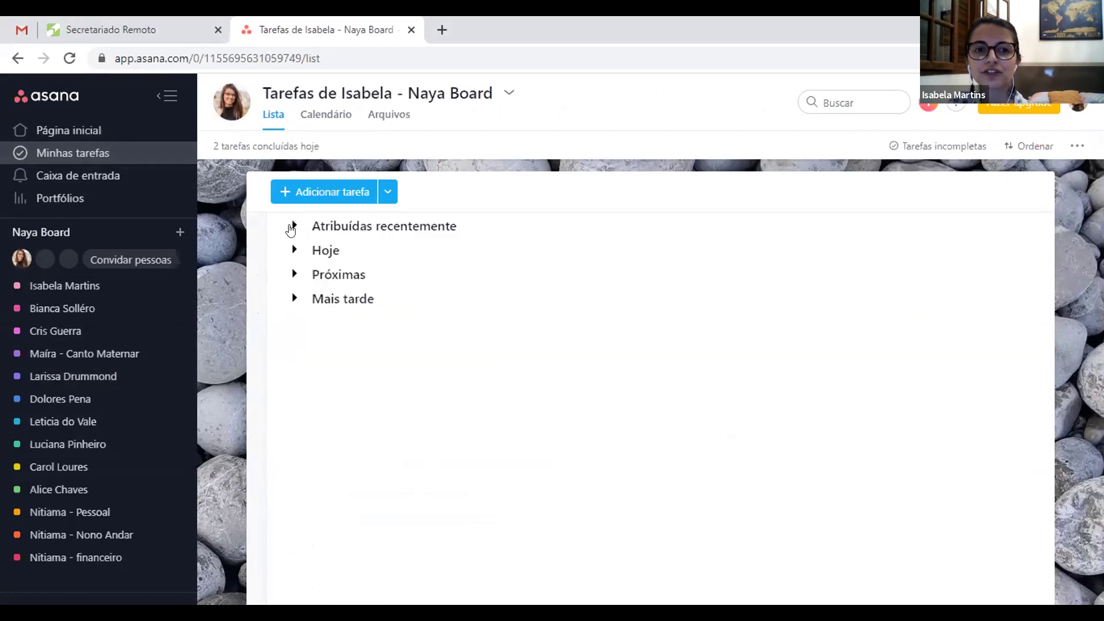
pyautogui.click(292, 228)
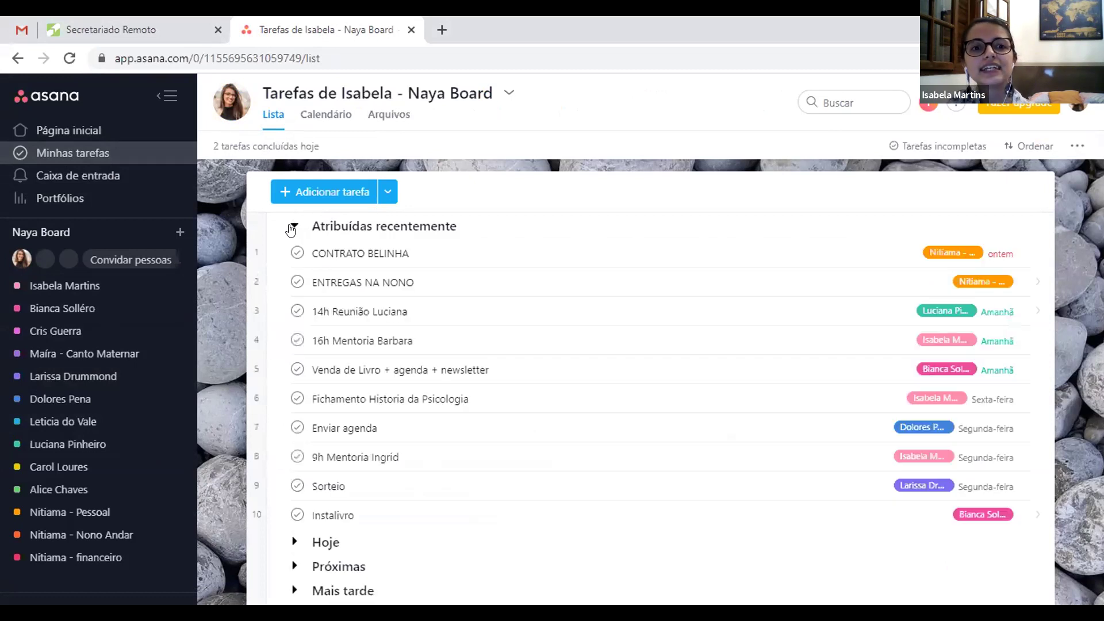
pyautogui.click(291, 227)
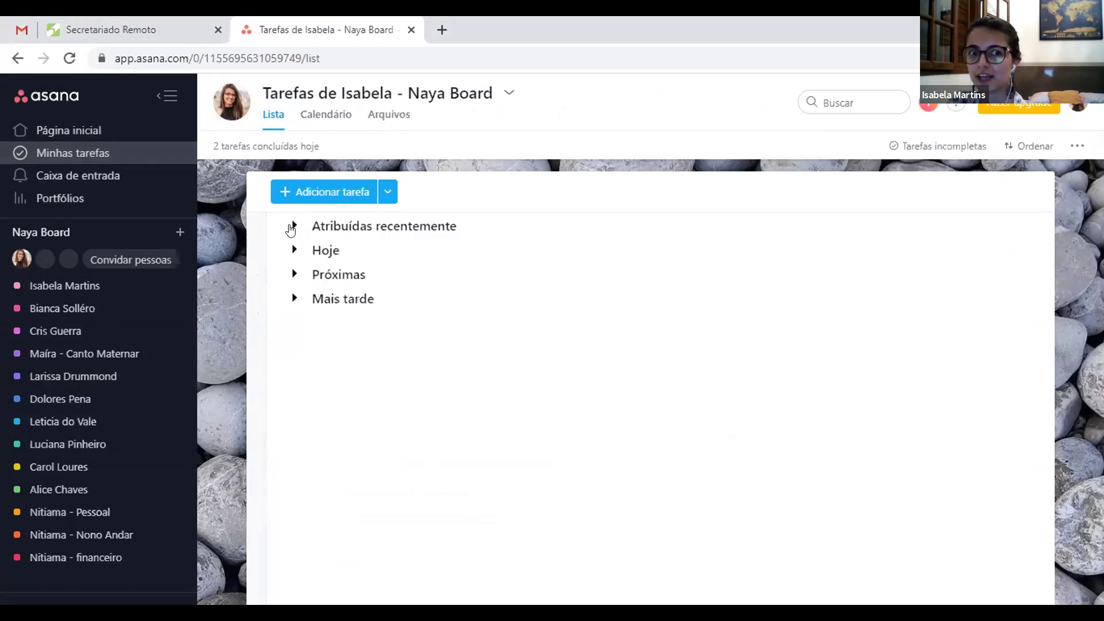
# Examine the tasks under Hoje and once more those under Atribuídas recentemente, leaving both sections collapsed
pyautogui.click(293, 251)
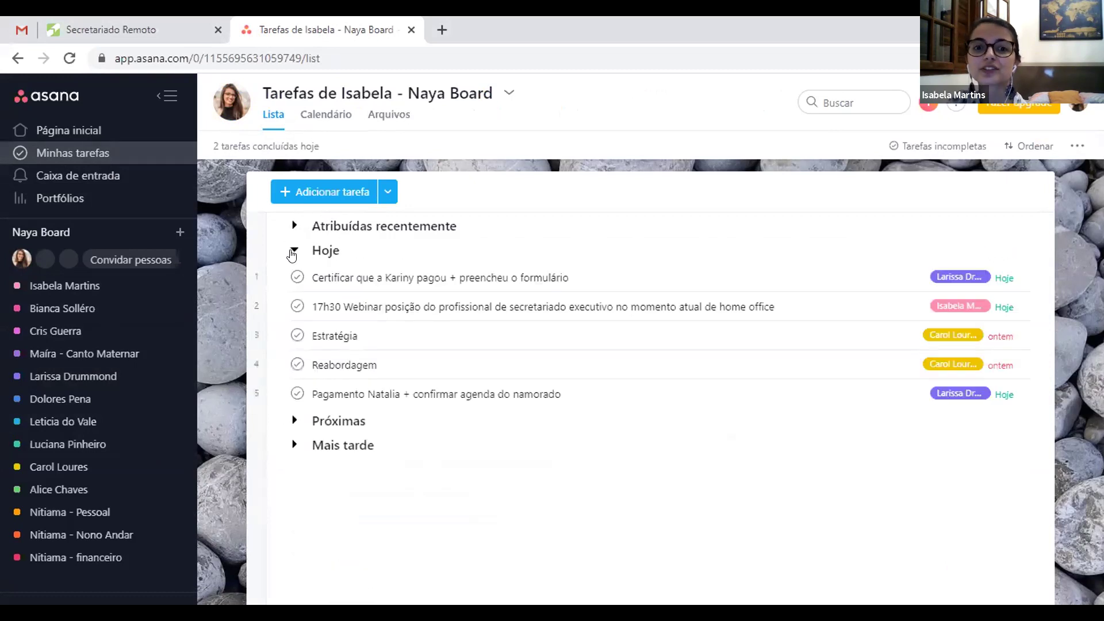
pyautogui.click(292, 251)
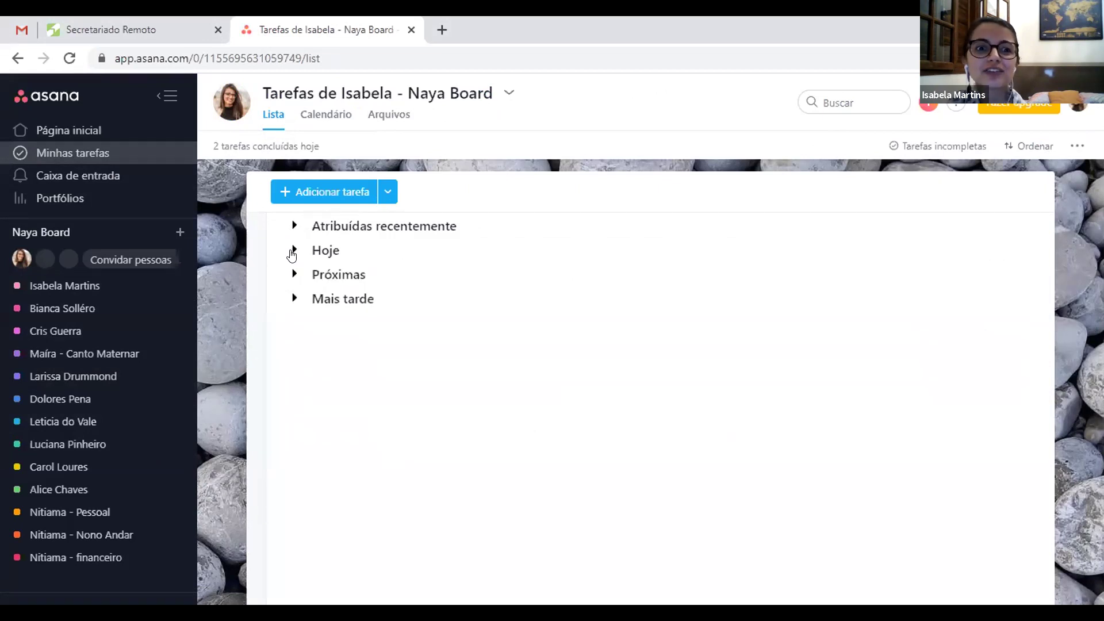
pyautogui.click(293, 251)
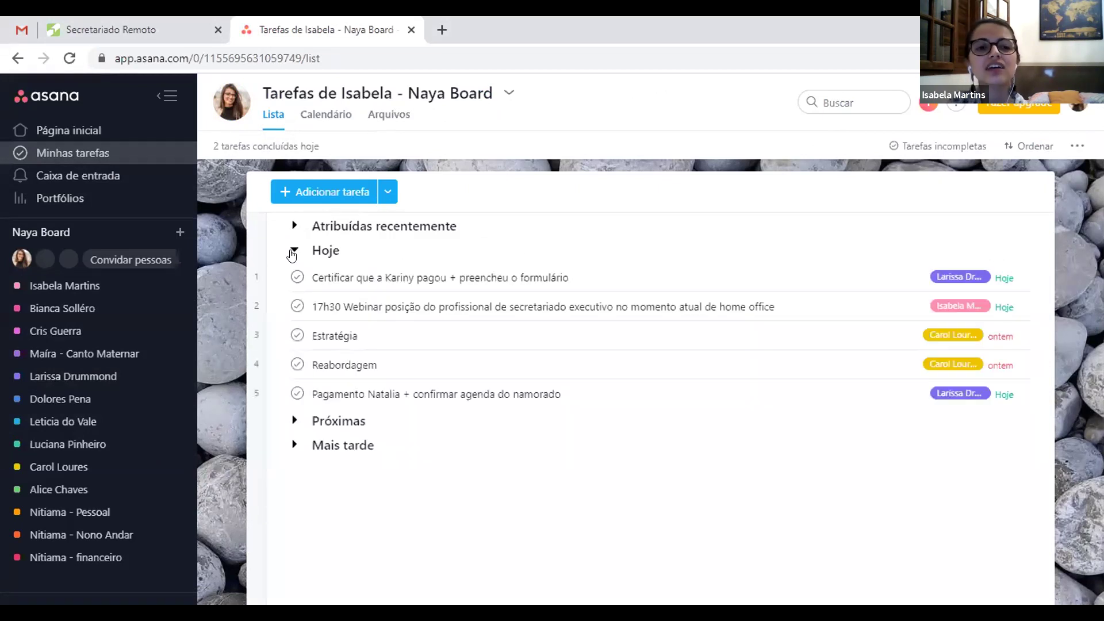
pyautogui.click(292, 252)
pyautogui.click(293, 252)
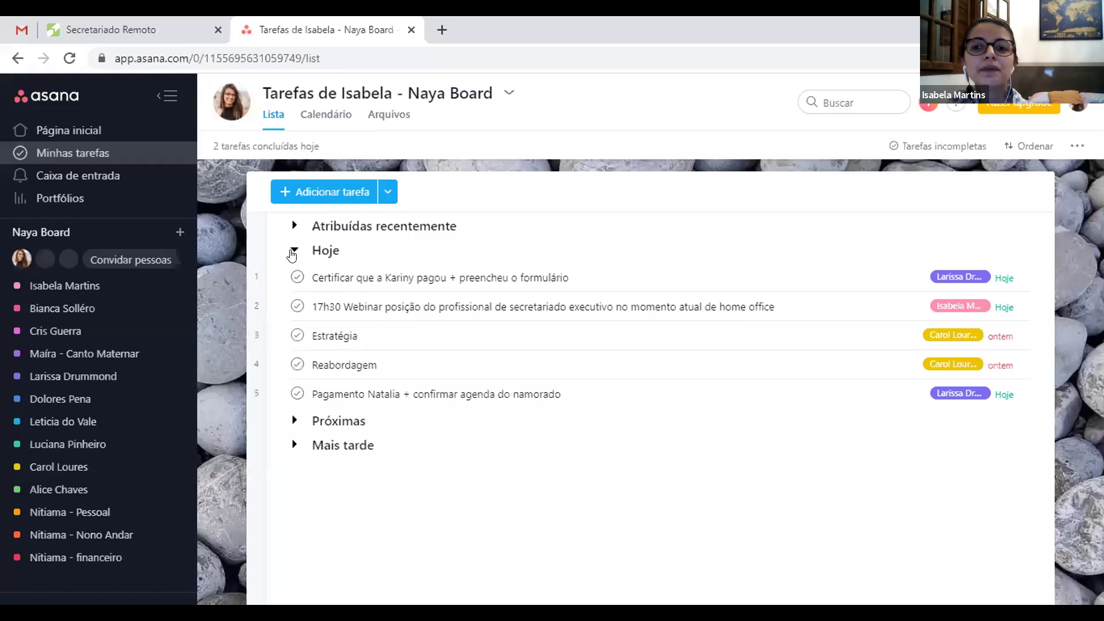
pyautogui.click(293, 251)
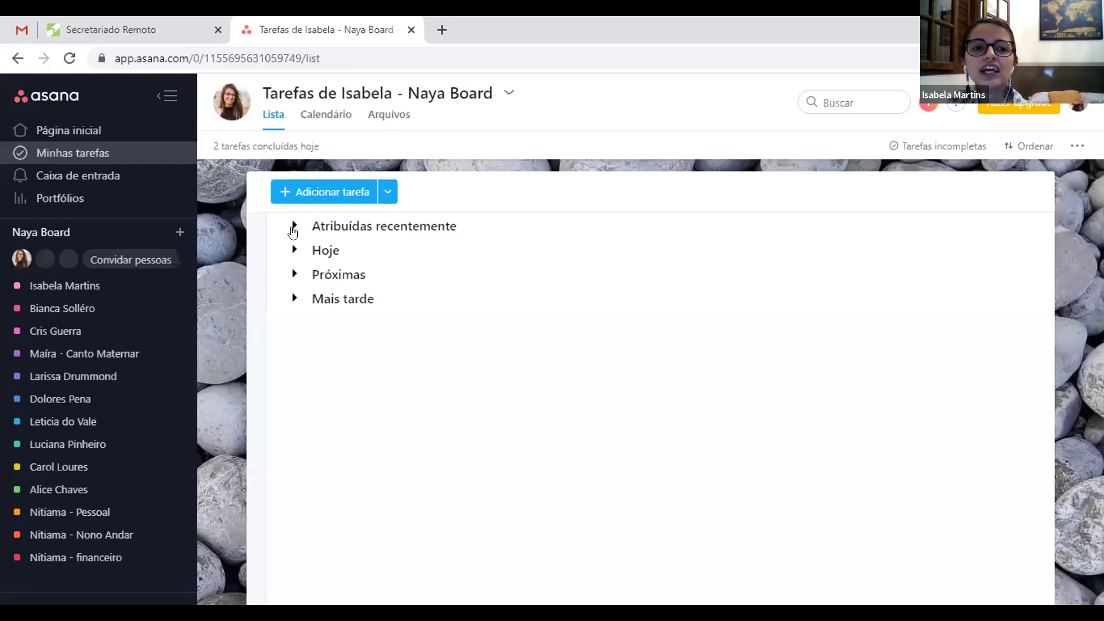
pyautogui.click(293, 228)
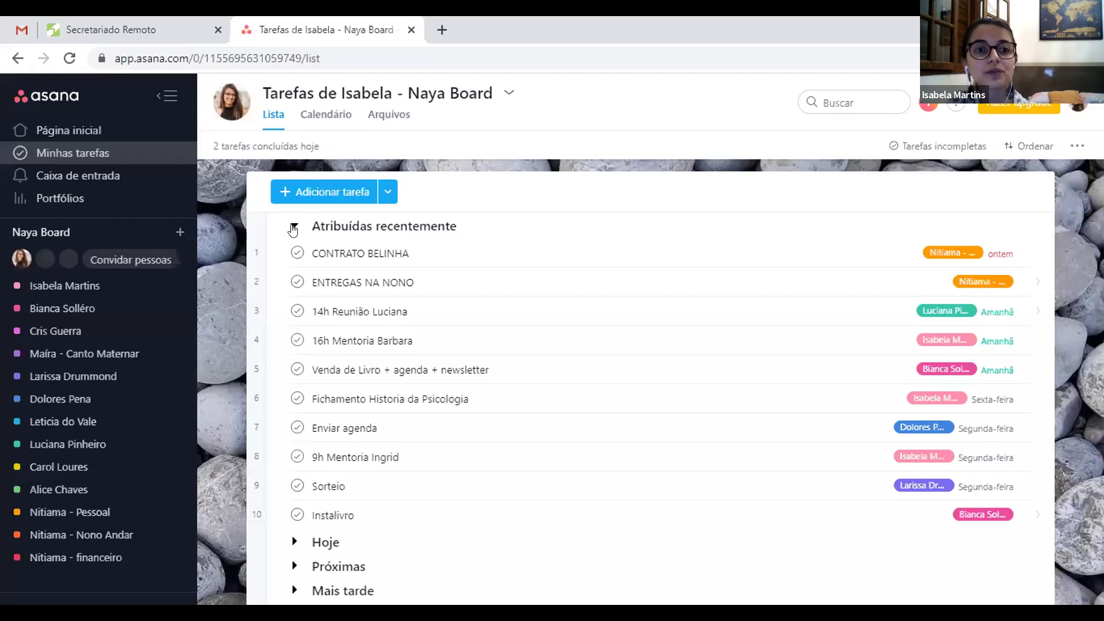
pyautogui.click(293, 227)
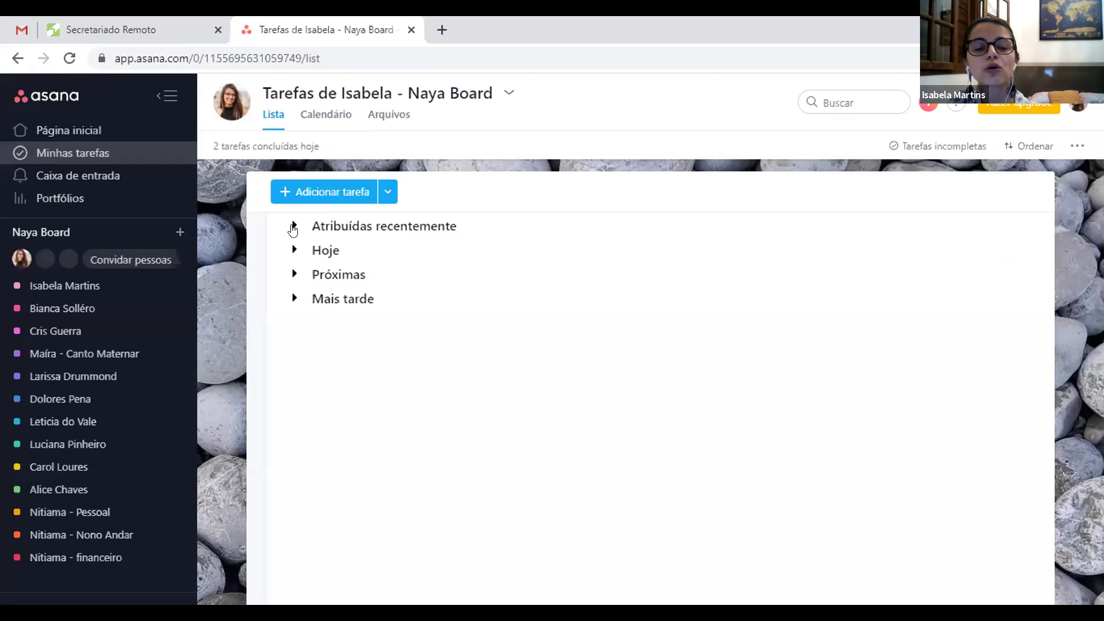
# Review the tasks under Atribuídas recentemente and those under Hoje, collapsing each section again
pyautogui.click(293, 228)
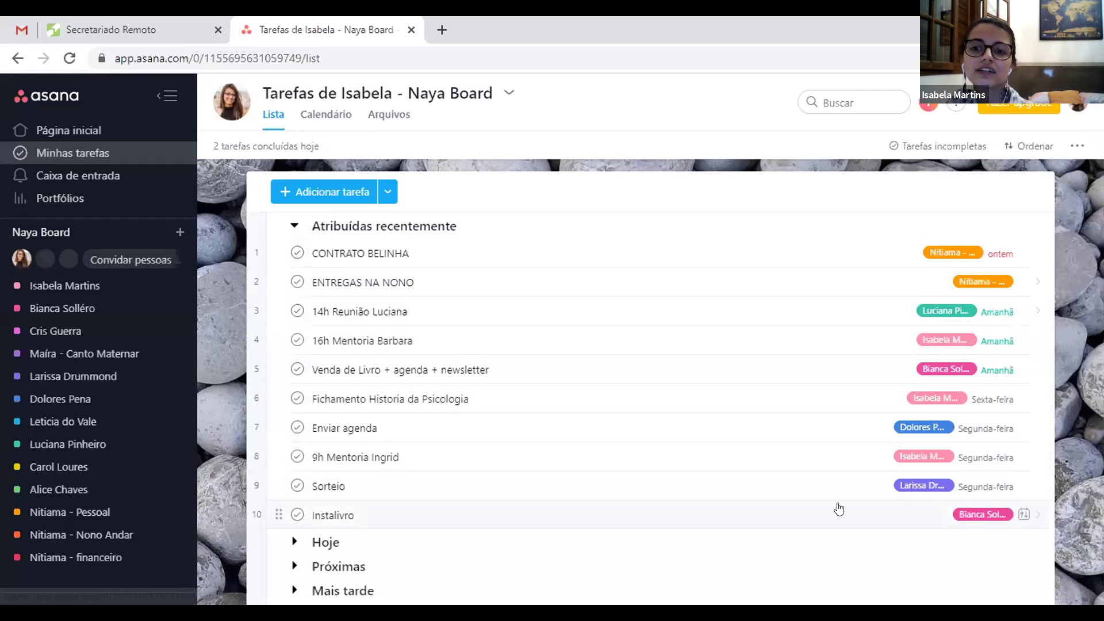
pyautogui.click(295, 225)
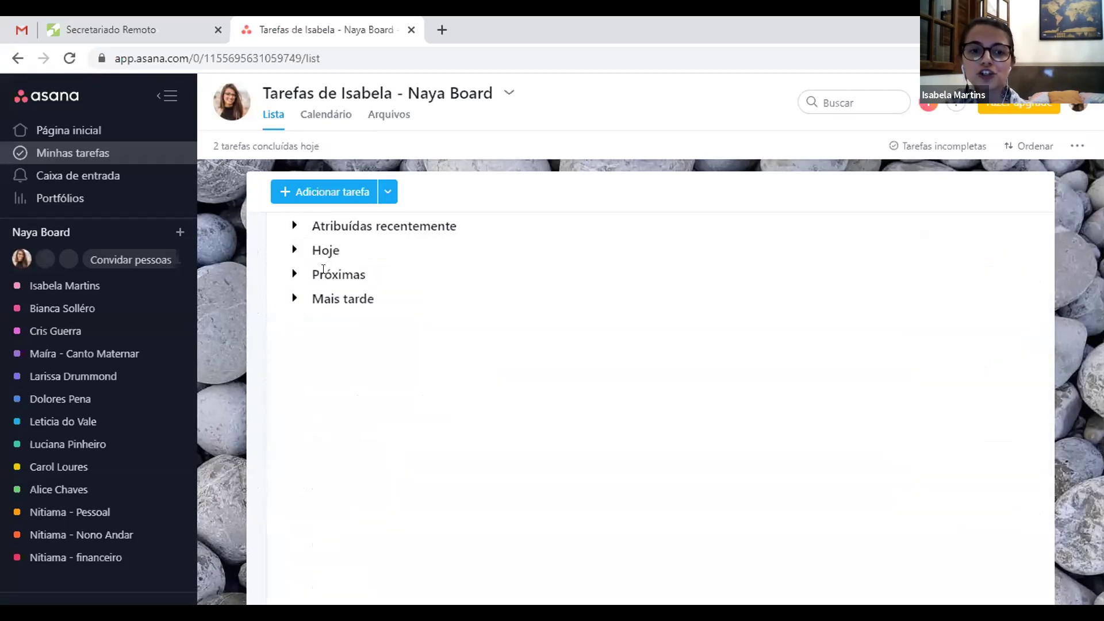
pyautogui.click(292, 249)
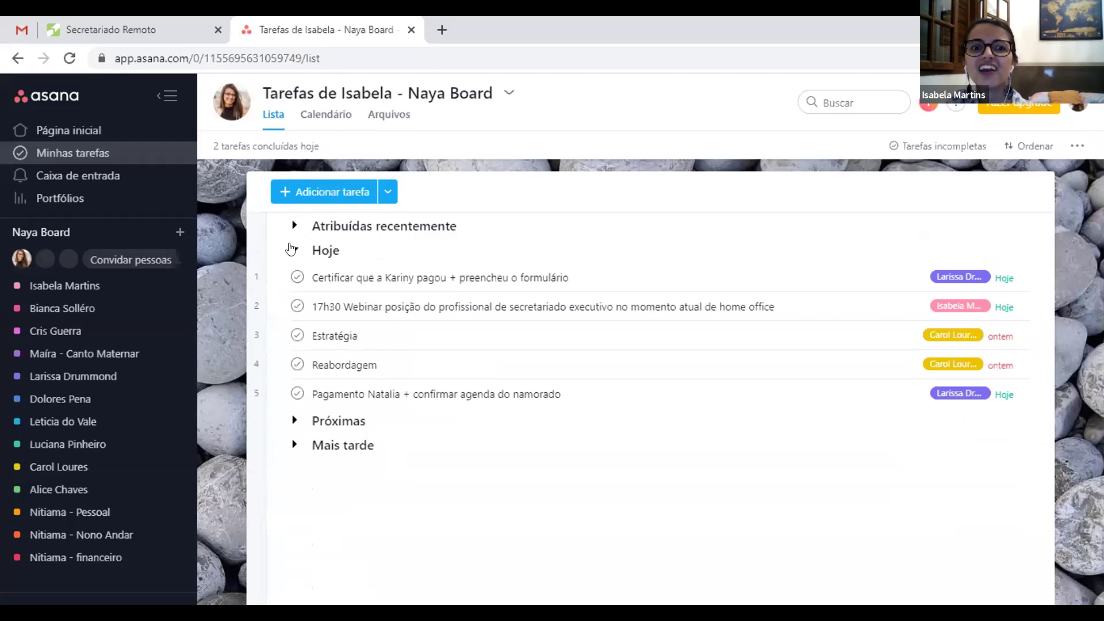
pyautogui.click(292, 249)
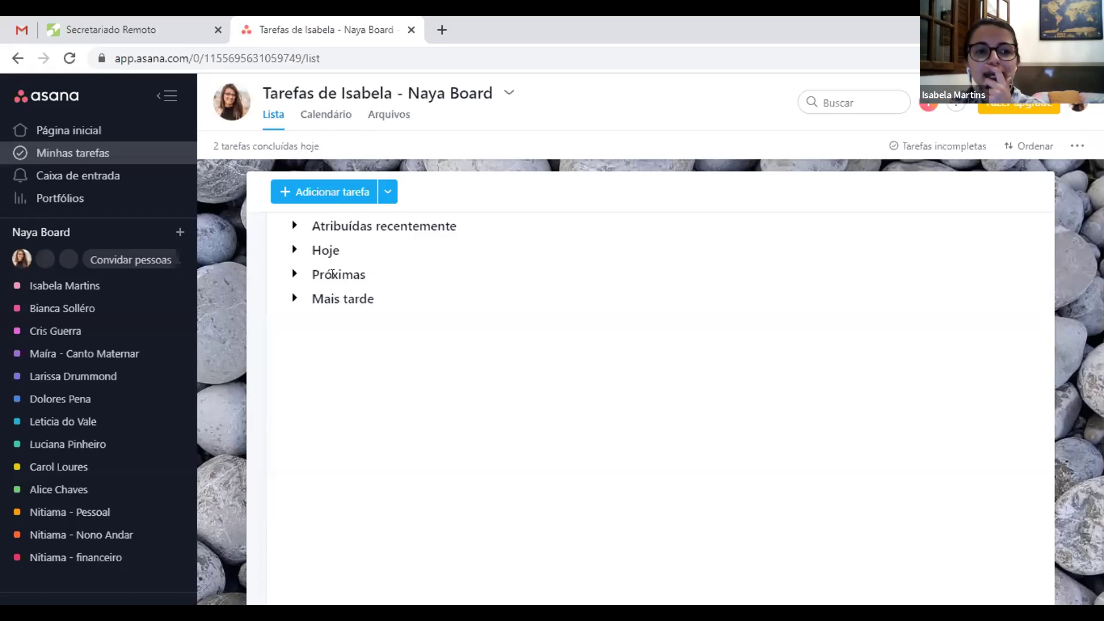
# Open the fifth client project under Naya Board and view its members, Quadro and Cronograma
pyautogui.click(86, 377)
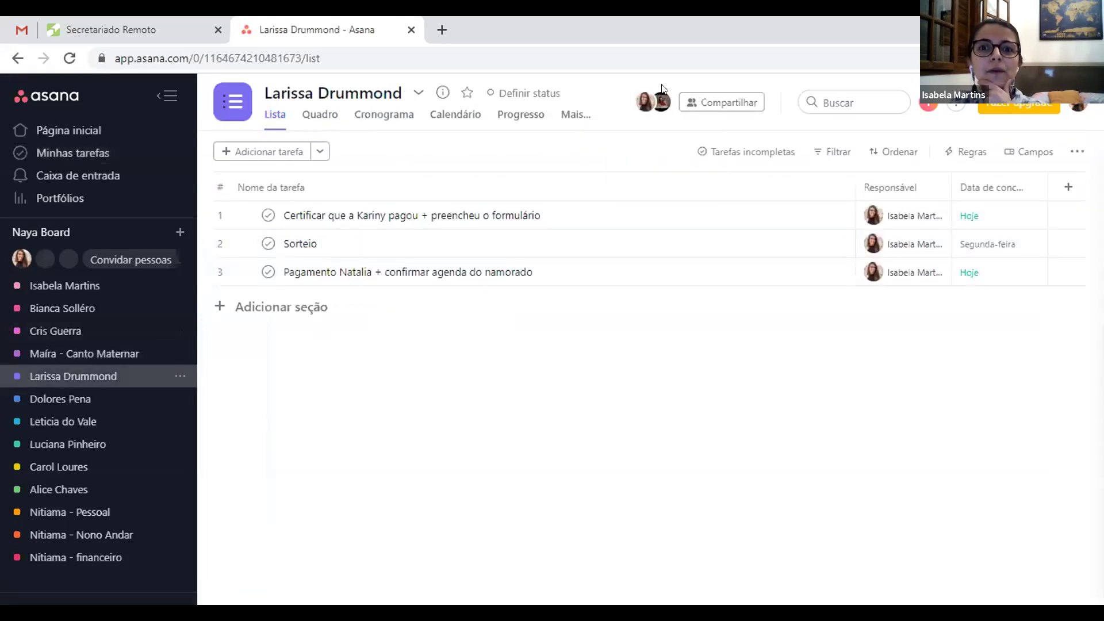
pyautogui.moveTo(660, 106)
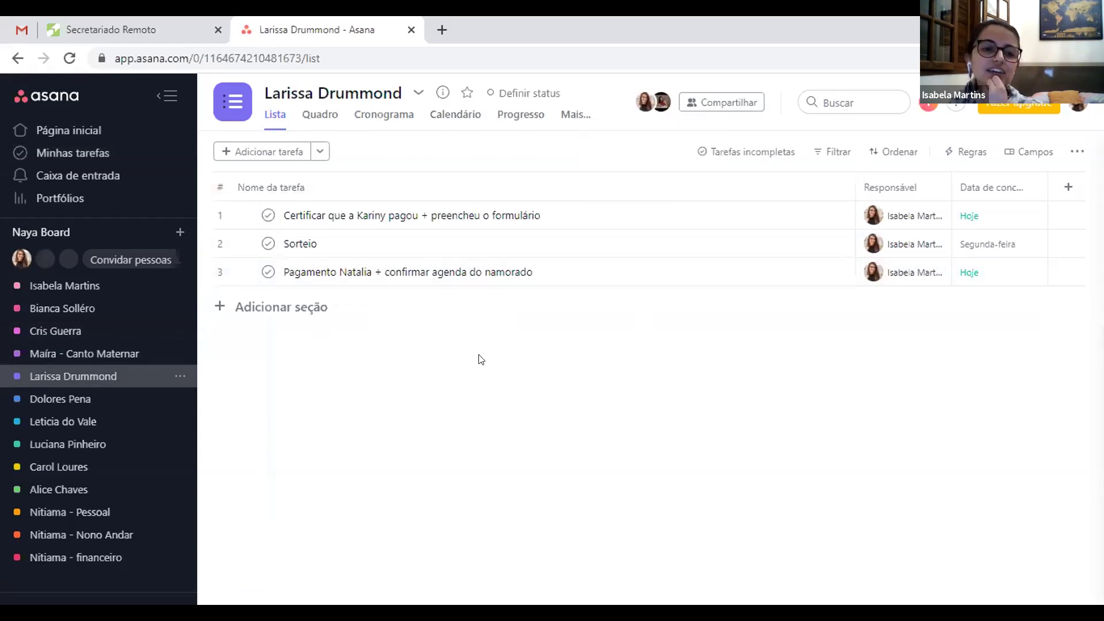
pyautogui.click(321, 118)
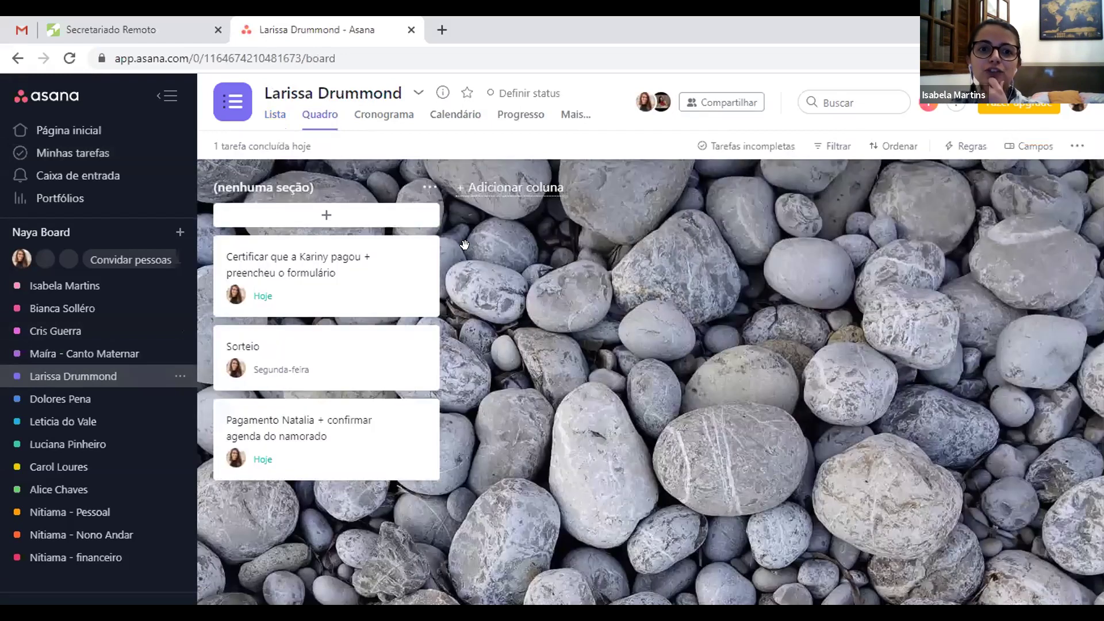
pyautogui.click(384, 114)
# Show the client project's Calendário and look through the weeks from late March to early May 2020
pyautogui.click(456, 115)
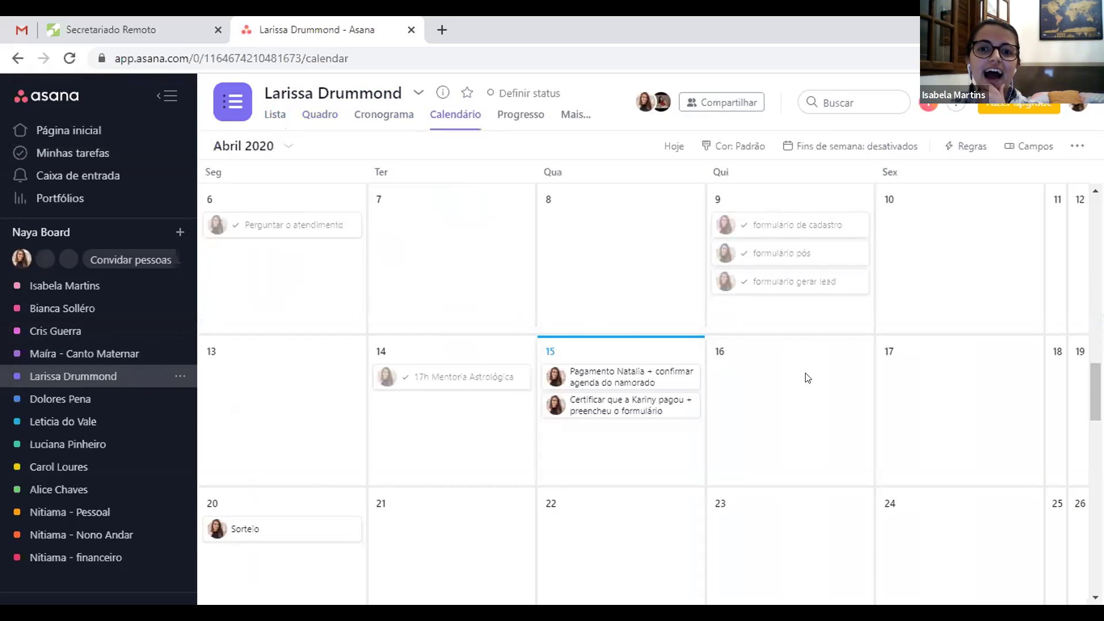
pyautogui.scroll(-6, 806, 380)
pyautogui.scroll(10, 806, 386)
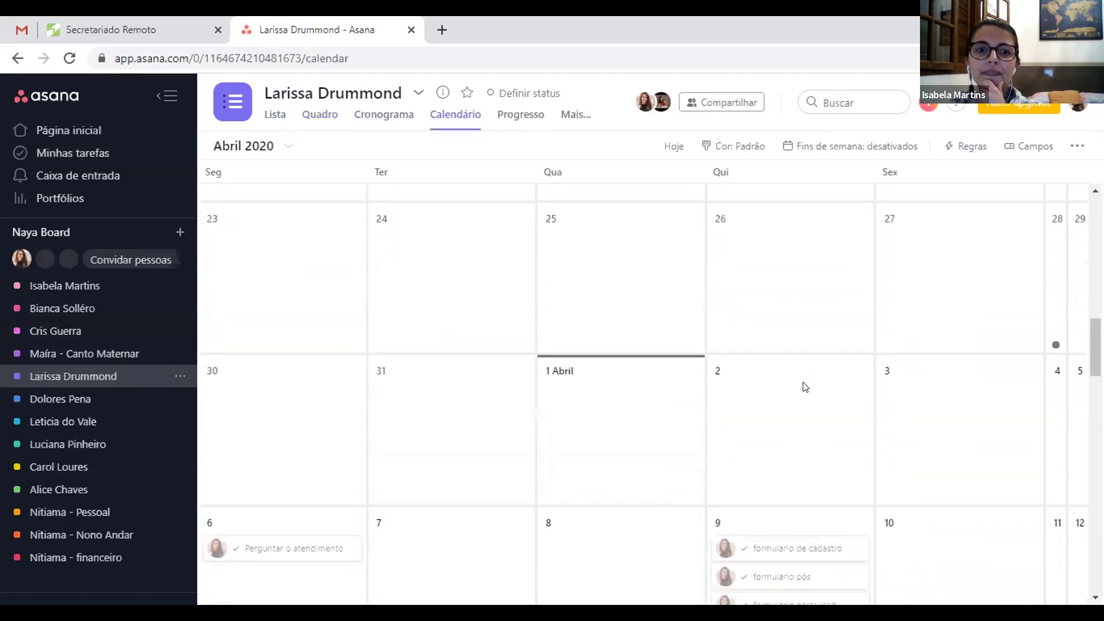
pyautogui.scroll(-6, 801, 387)
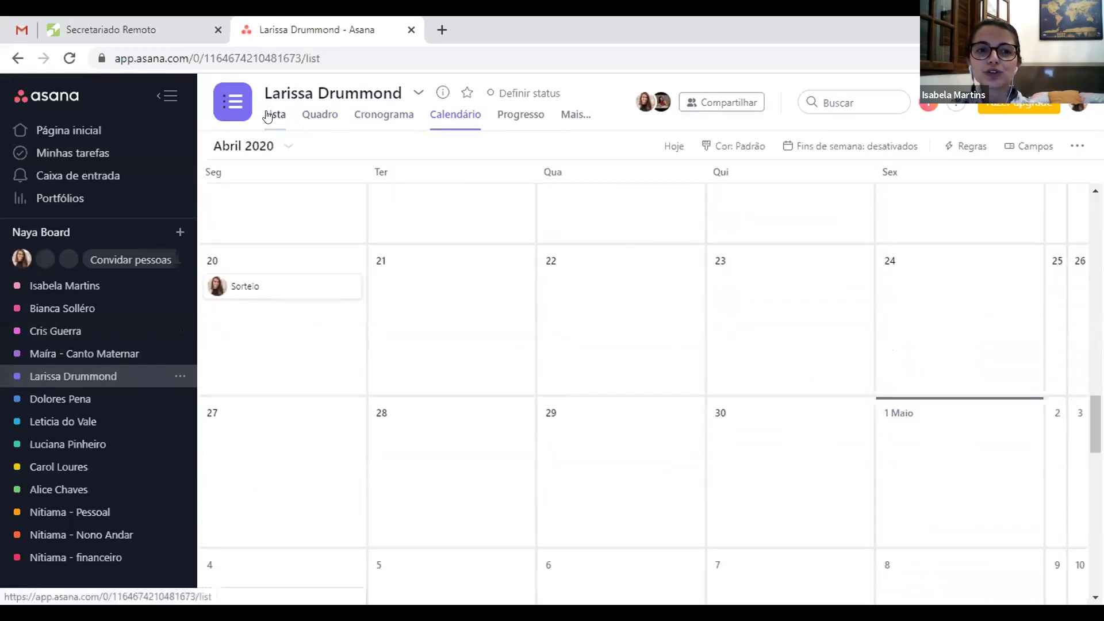
# Return the client project to its Lista view and switch to the Secretariado Remoto mind map in Coggle
pyautogui.click(275, 114)
pyautogui.click(57, 30)
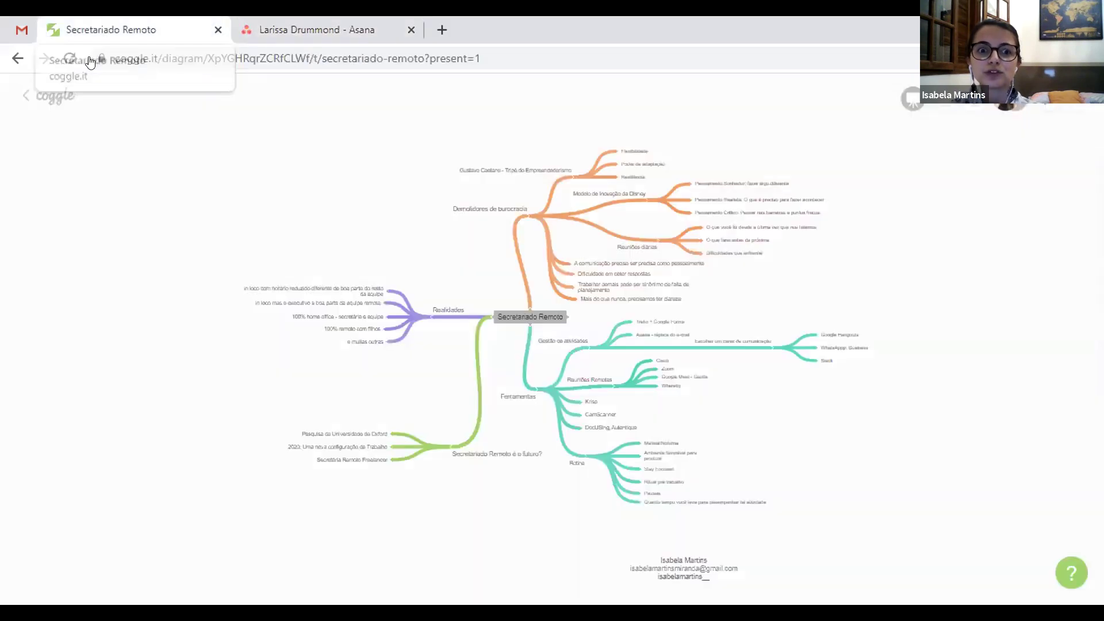